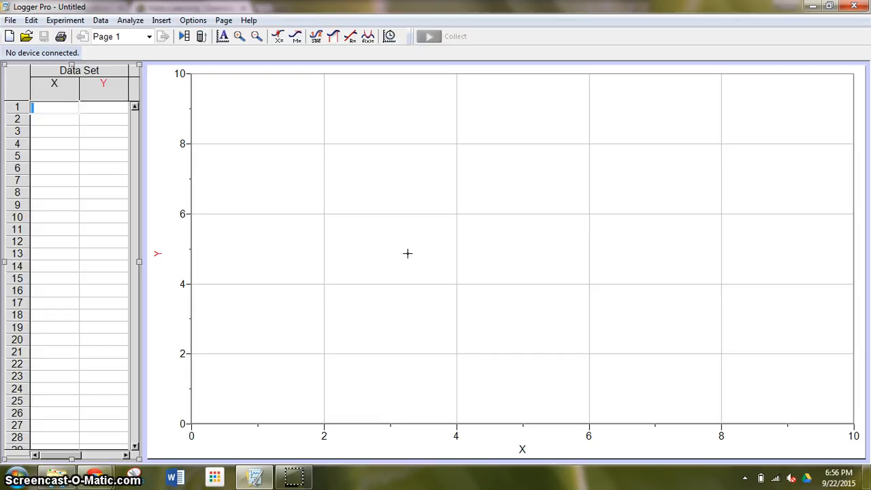
- Rename the data set as White Blocks
click(402, 251)
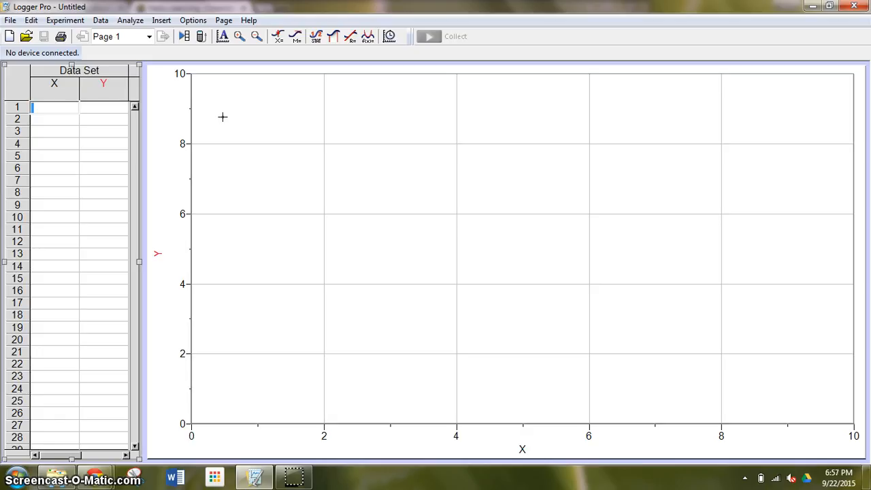
double_click(87, 70)
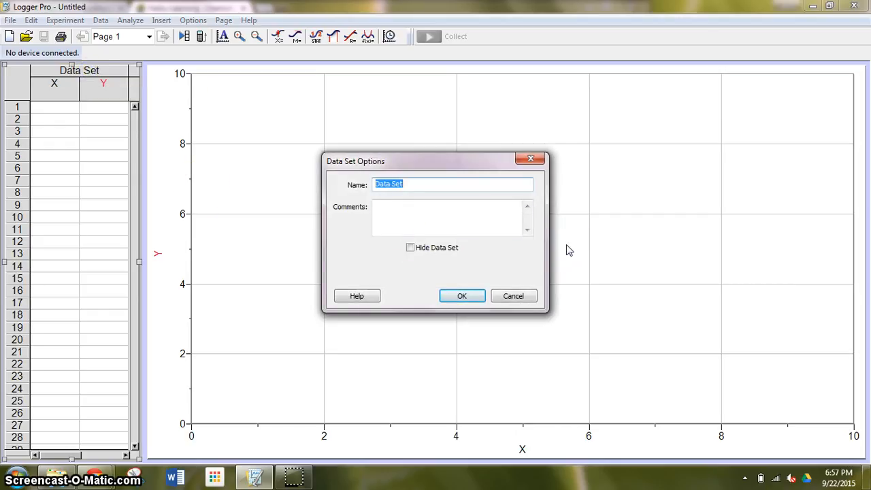
text(White Blocks)
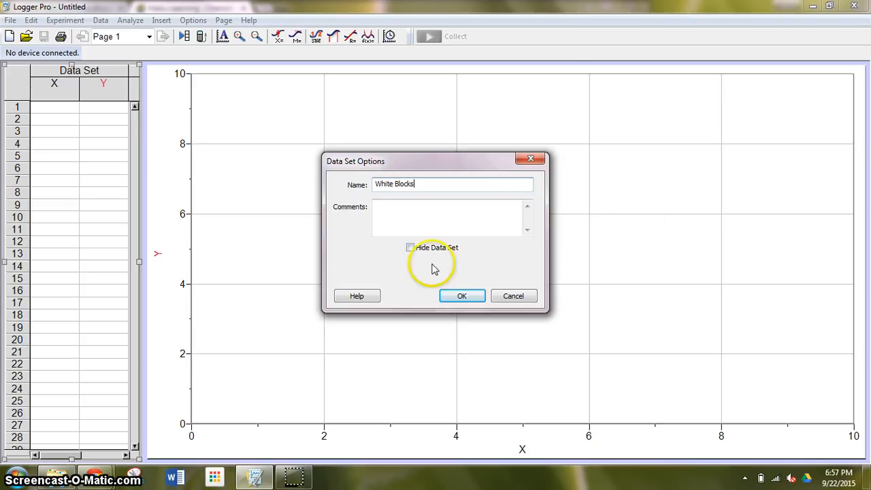
click(460, 297)
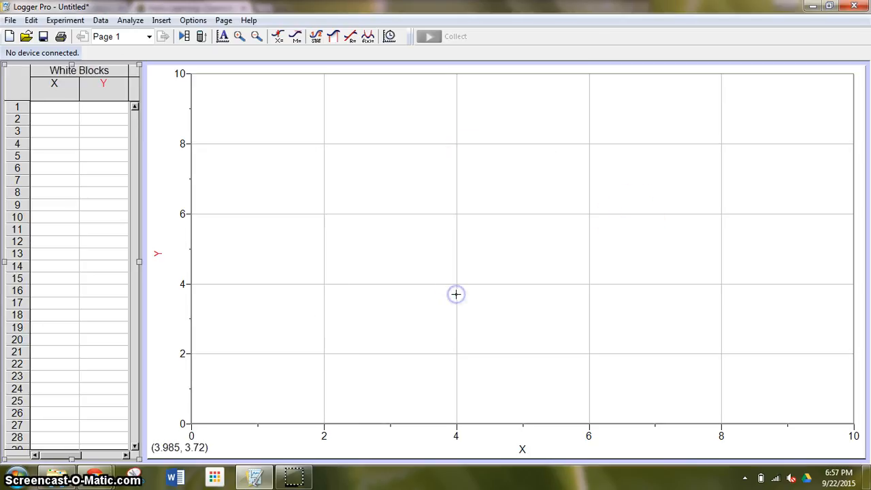
click(455, 290)
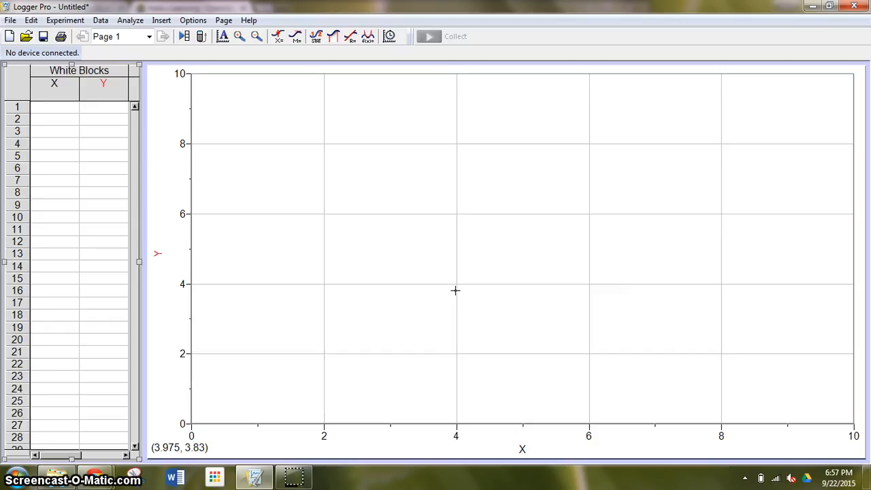
mouse_move(455, 291)
mouse_down()
mouse_move(387, 206)
mouse_move(329, 191)
mouse_up()
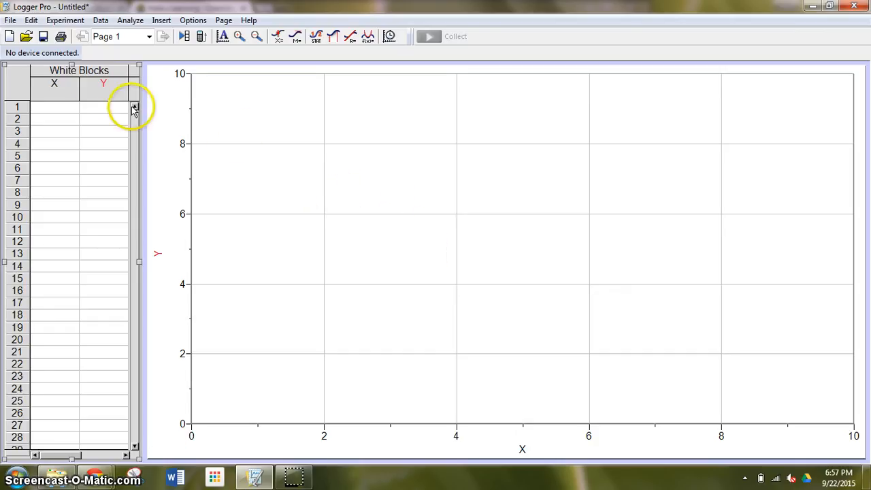
- Name the X column Volume and set its units to cm³, using a superscript 3
double_click(62, 92)
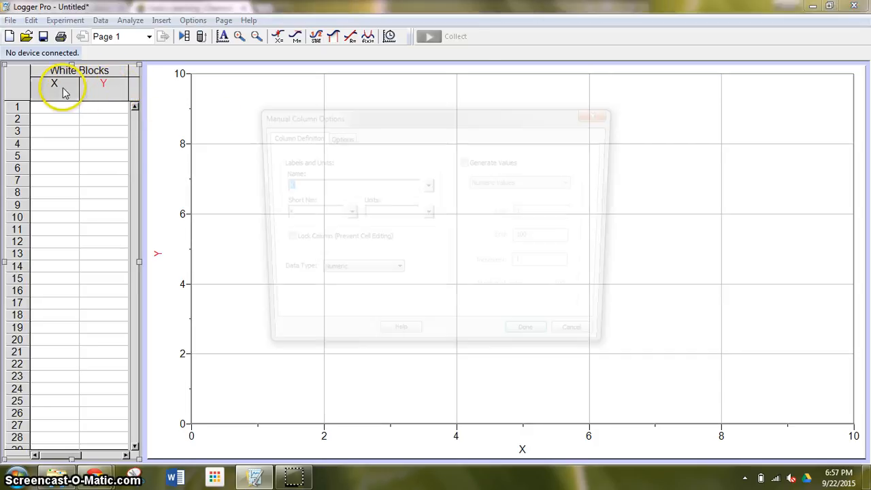
text(Volume)
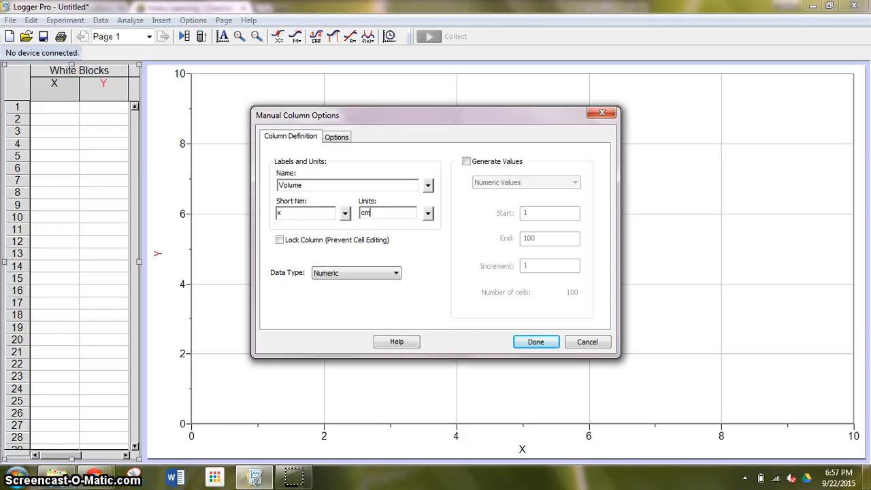
click(428, 213)
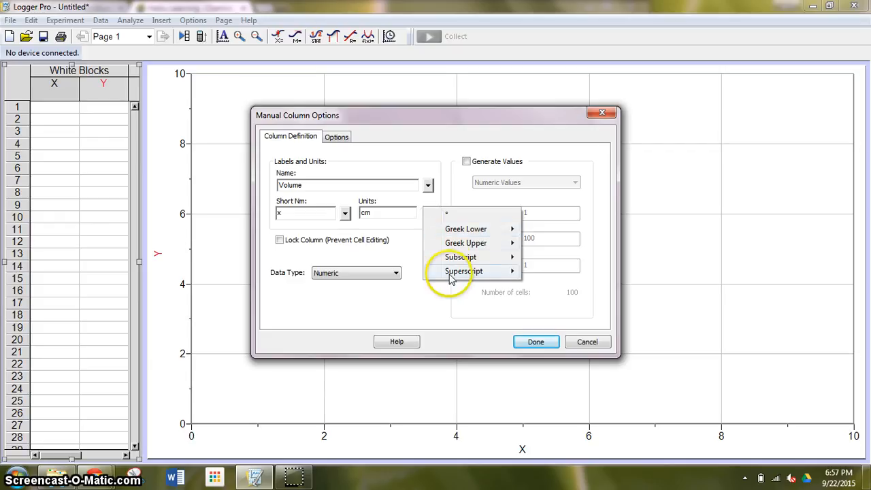
mouse_move(451, 273)
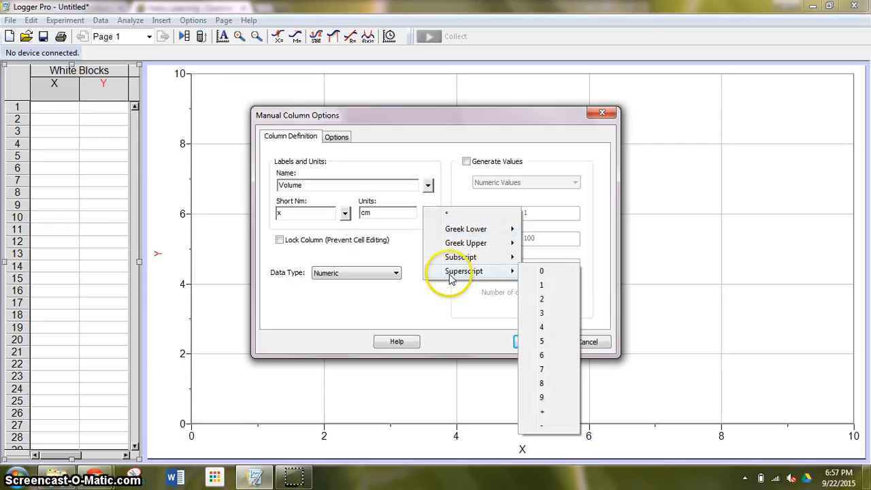
click(542, 313)
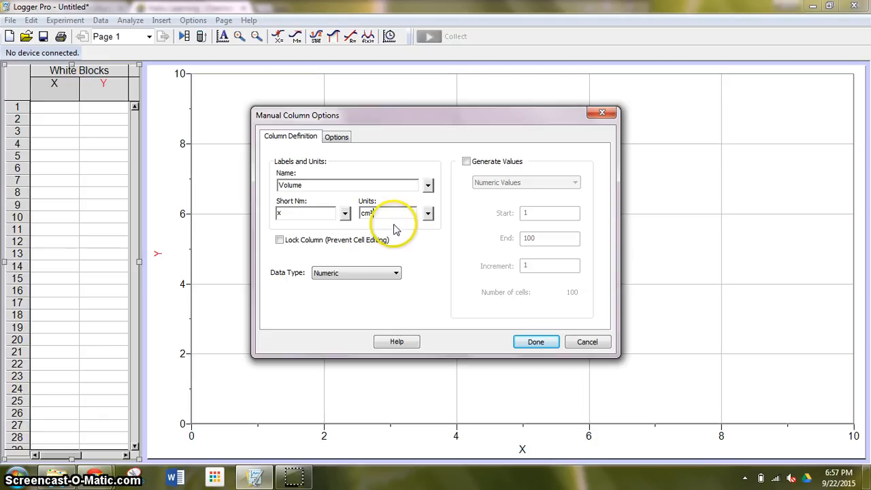
click(526, 344)
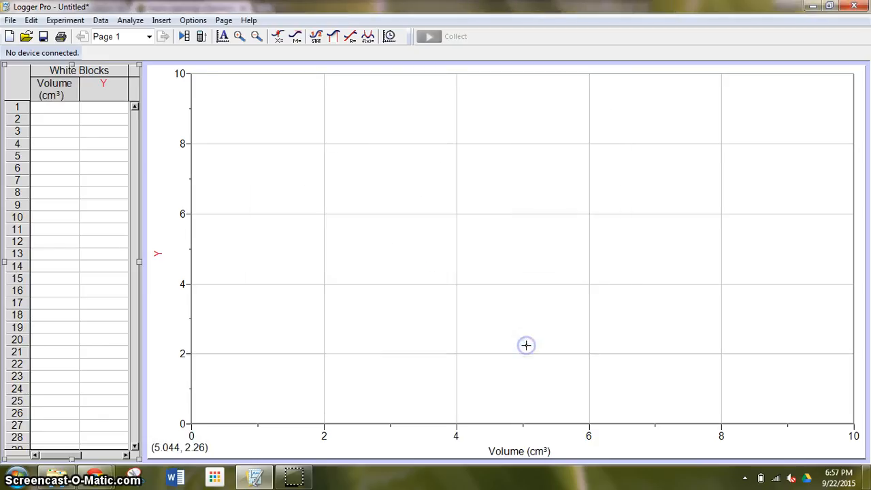
- Name the Y column Mass and set its units to g
double_click(112, 90)
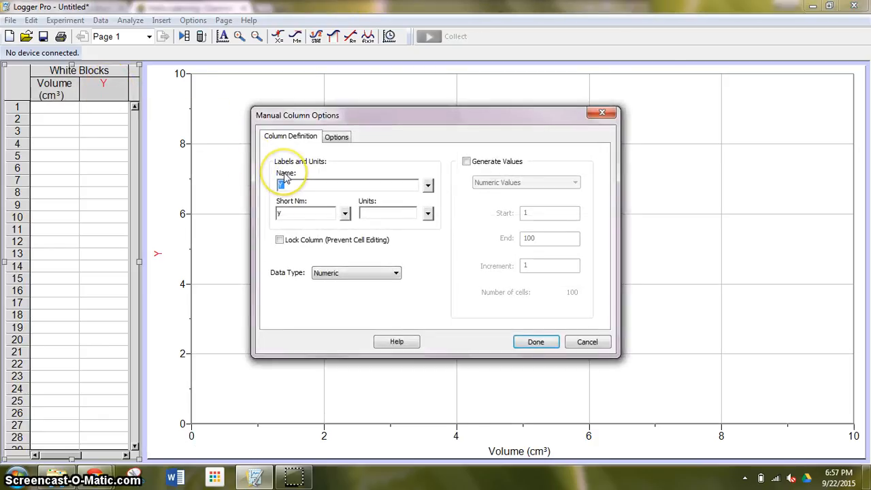
text(Mass)
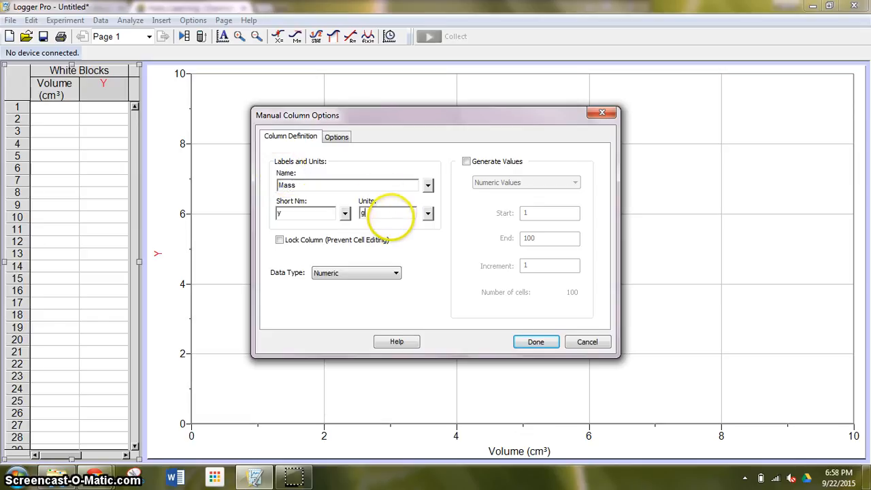
click(519, 346)
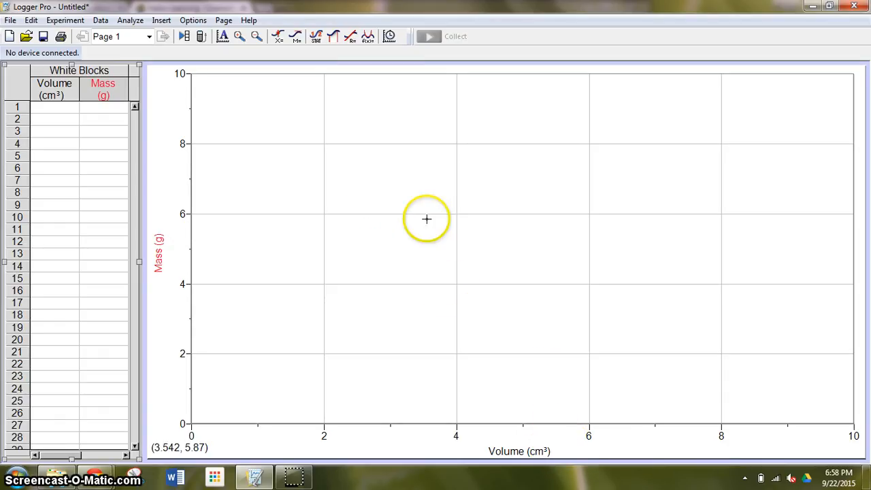
- Enter the White Blocks volume and mass pairs in rows 1 to 3: 58.344 and 33.484, 101.178 and 62.126, 77.832 and 44.407
click(58, 107)
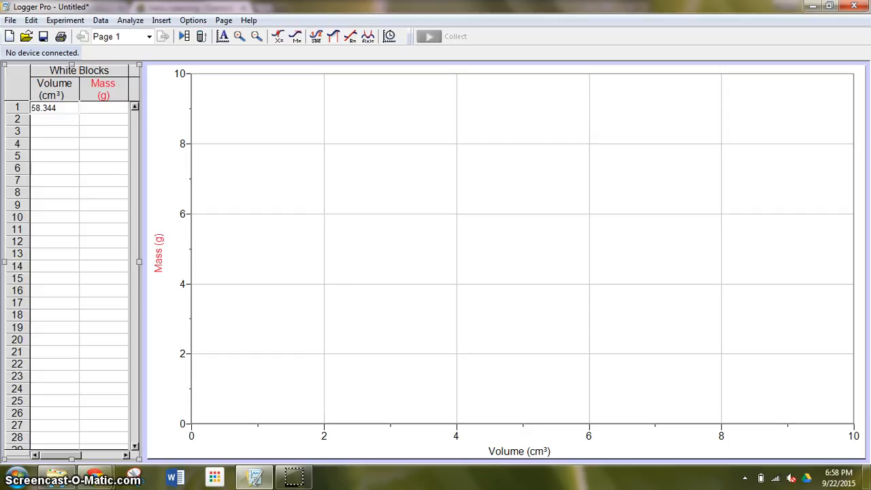
key(Tab)
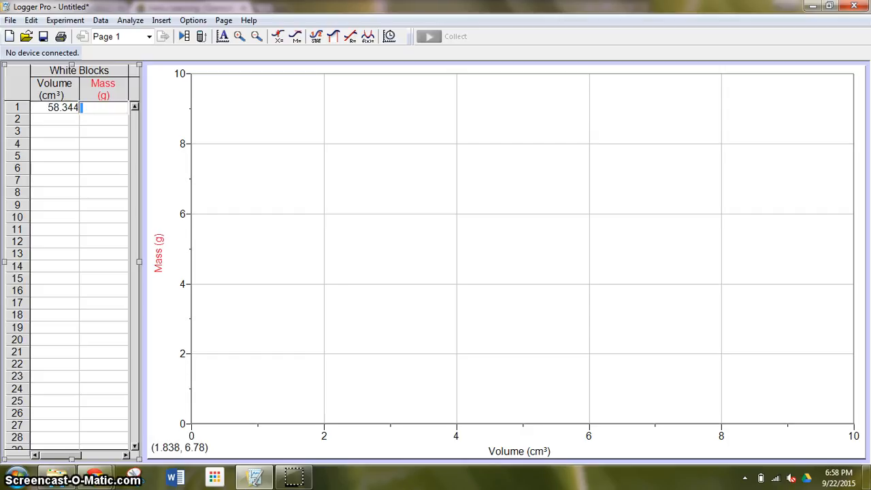
text(33.484)
key(Return)
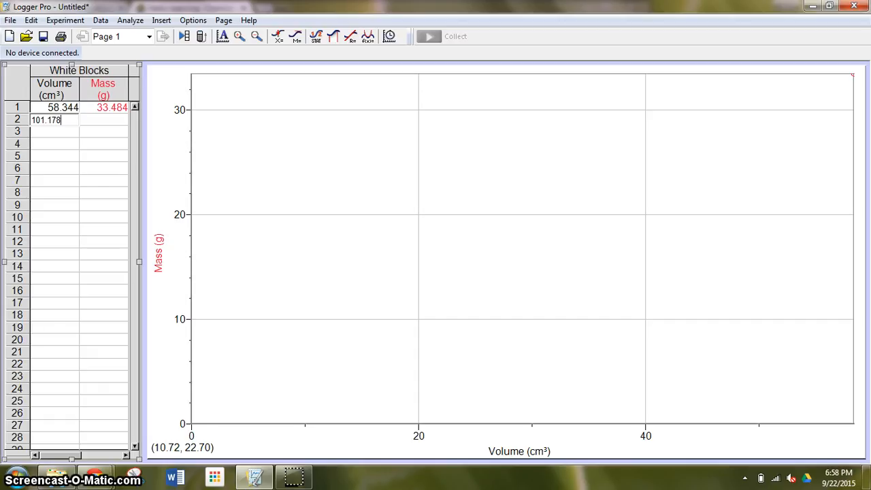
key(Tab)
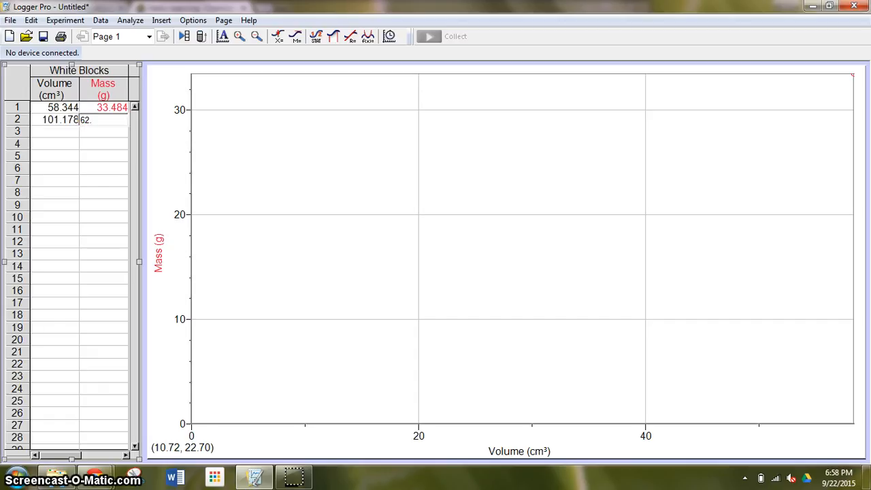
text(62.126)
key(Return)
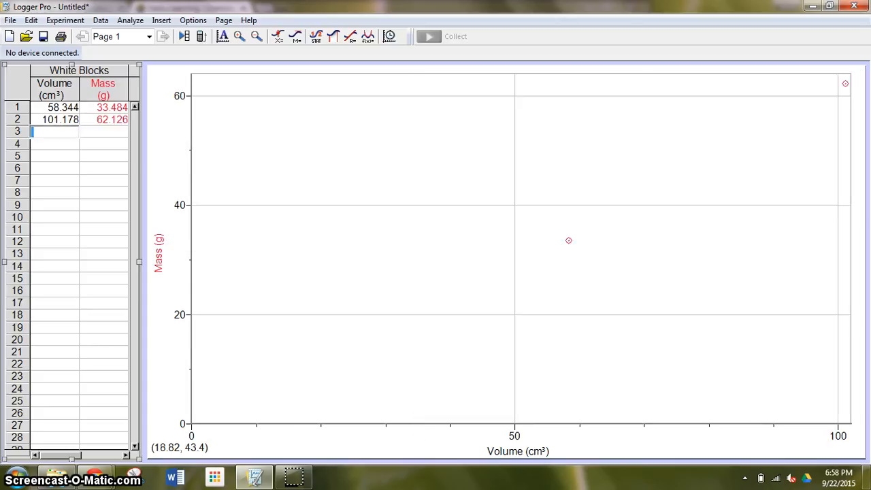
text(77.832)
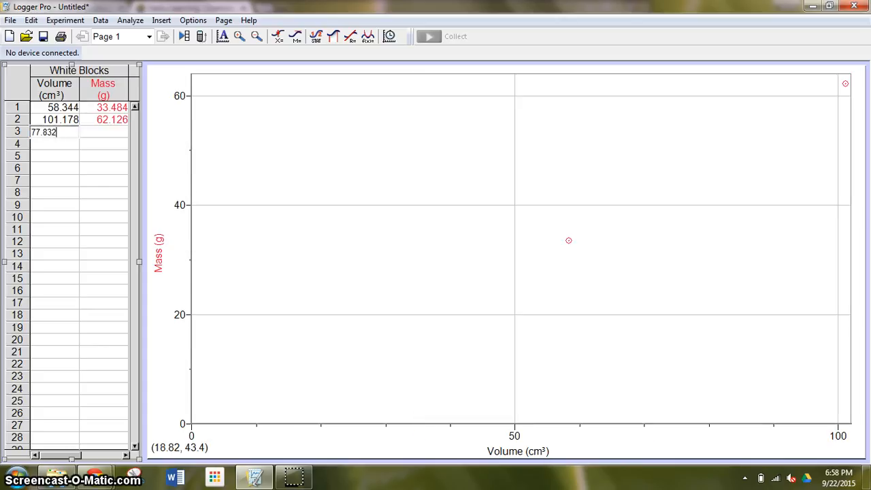
key(Tab)
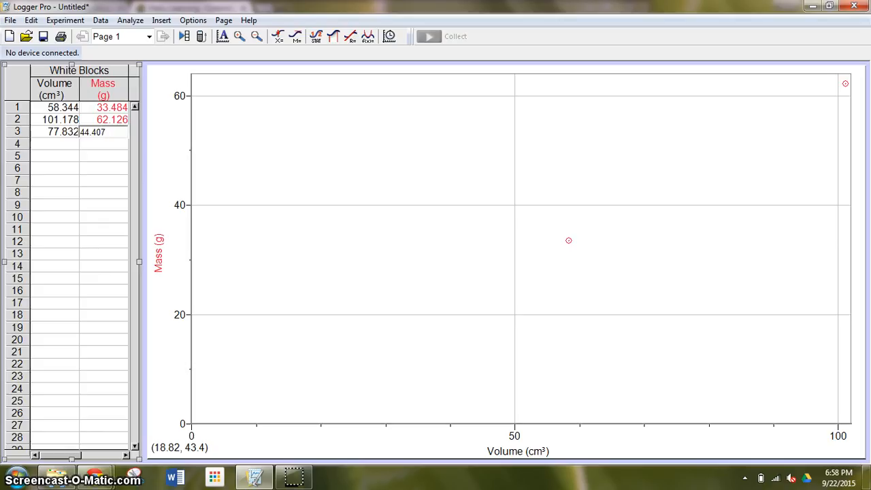
click(105, 238)
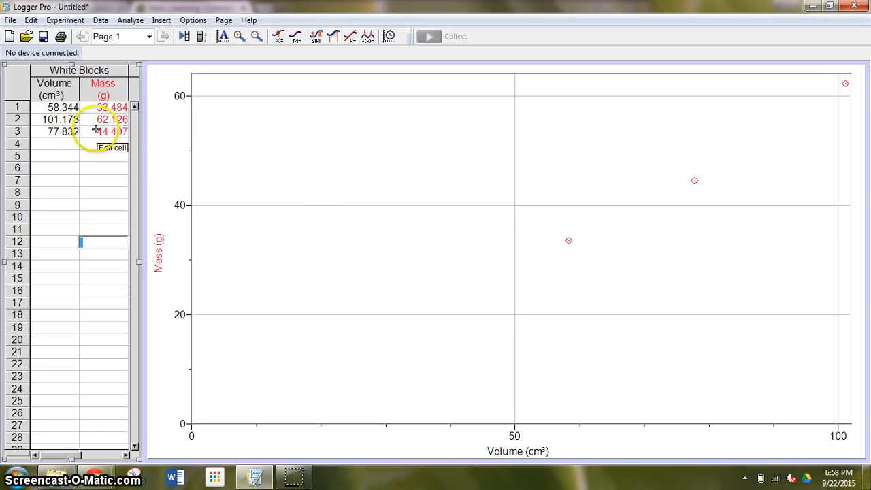
- Add an origin point with volume 0 and mass 0 in row 4, and autoscale the graph
click(57, 144)
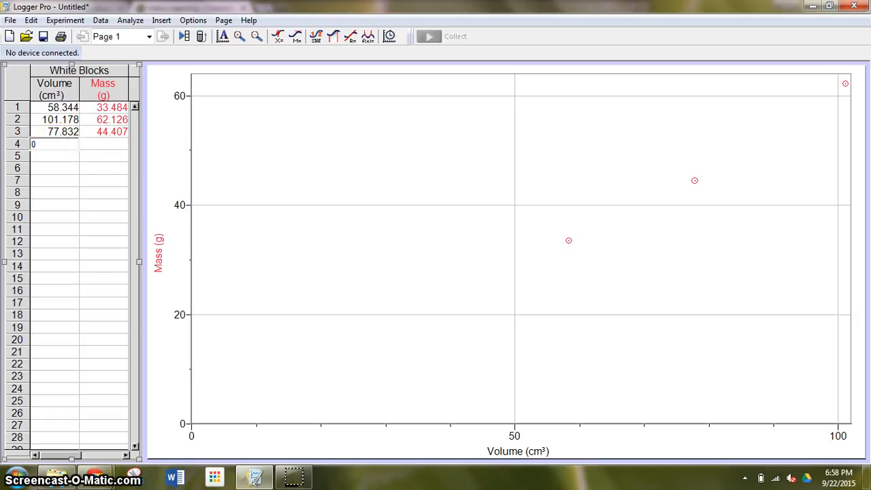
key(Tab)
text(0)
key(Return)
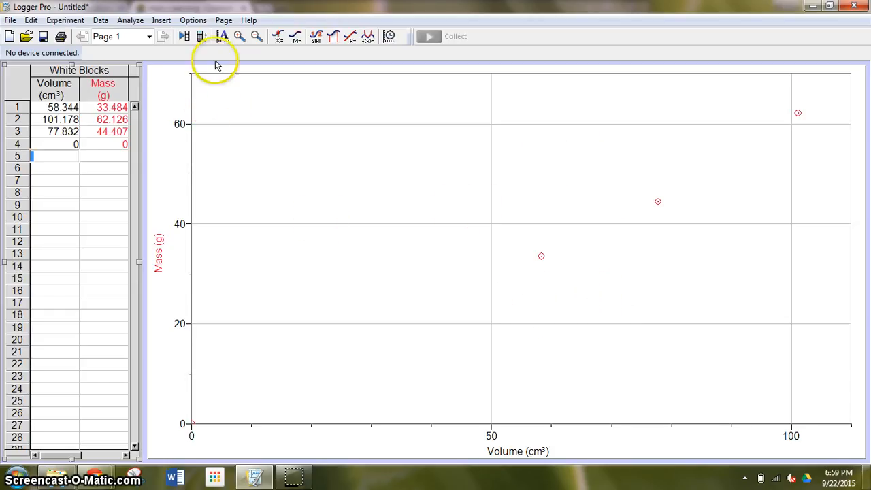
click(223, 41)
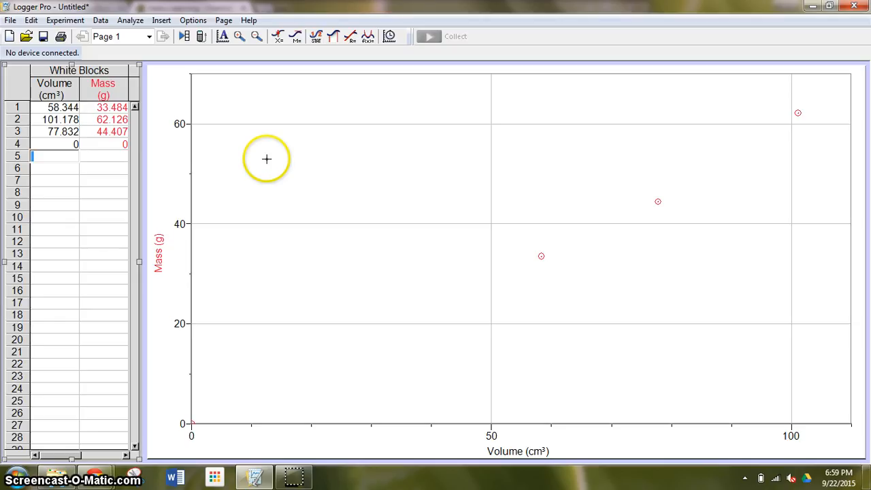
- Create a second data set and rename it as Black Blocks
click(107, 22)
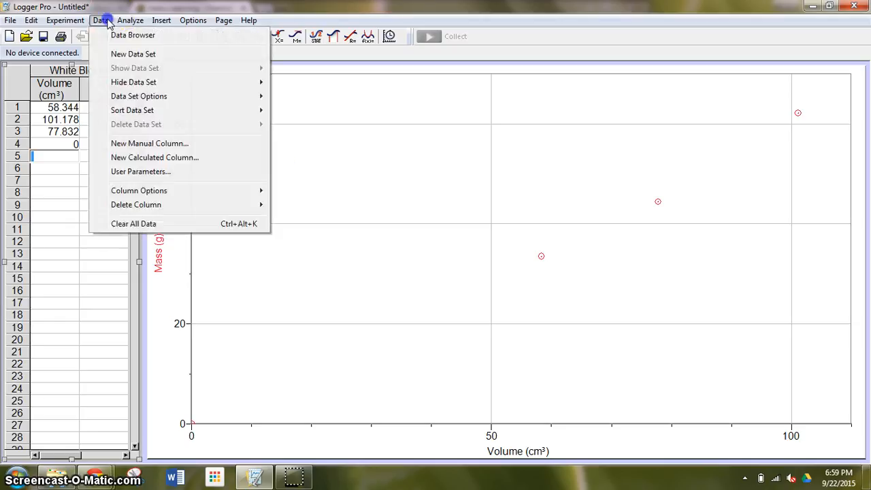
click(134, 55)
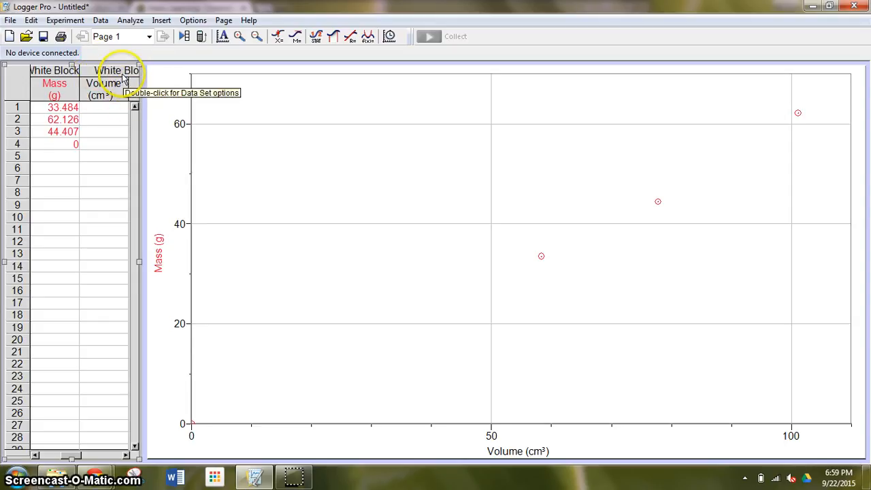
double_click(122, 75)
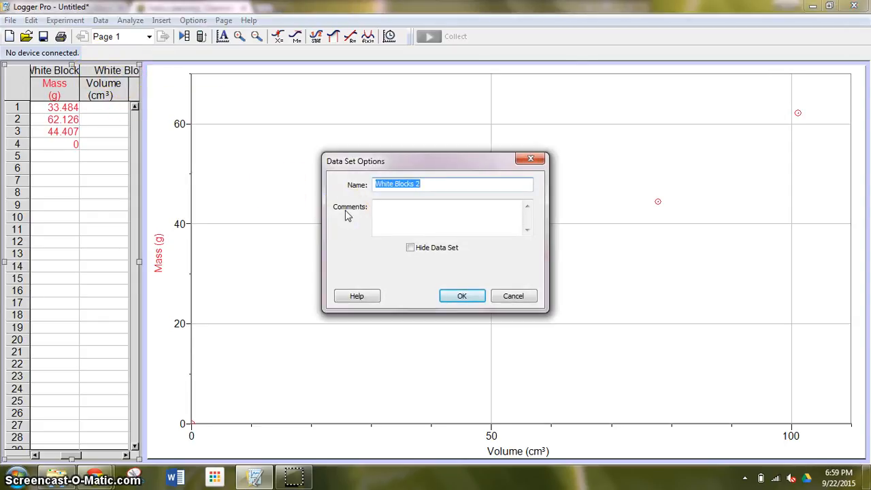
text(Bl)
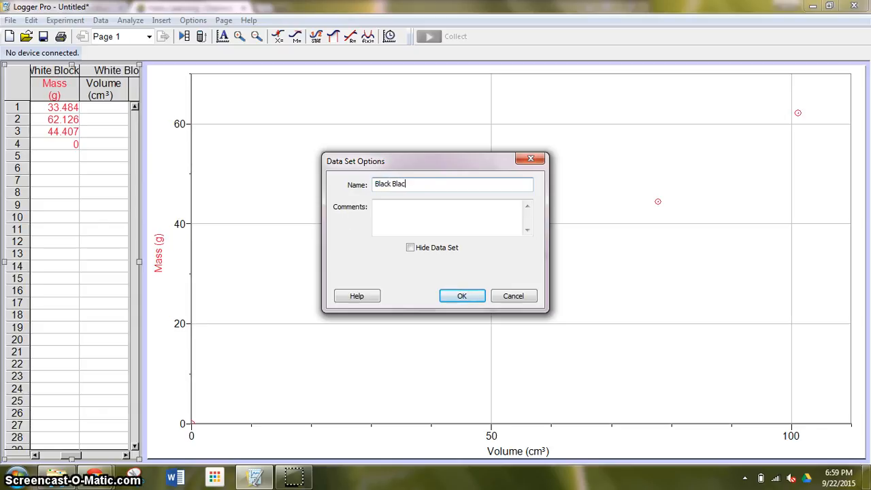
text(ack Blocks)
click(455, 295)
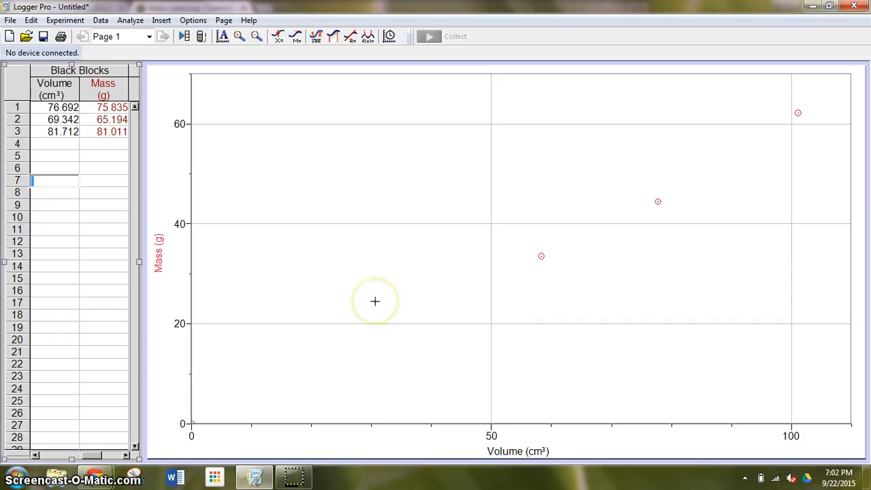
- Add the Black Blocks Mass column to the graph's Y-axis alongside the White Blocks Mass column
right_click(270, 170)
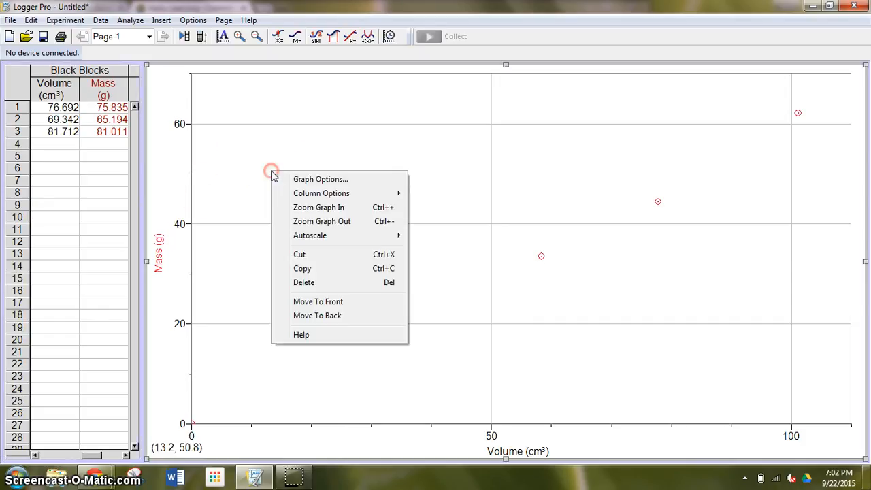
click(309, 179)
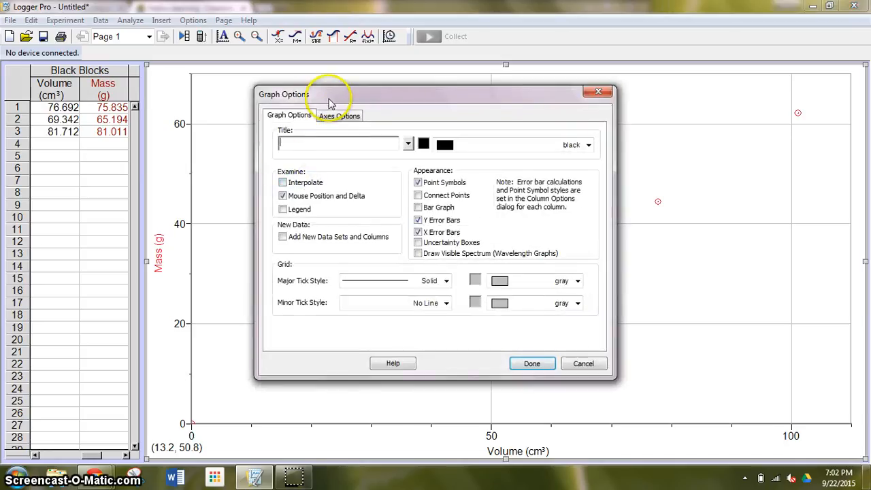
click(345, 118)
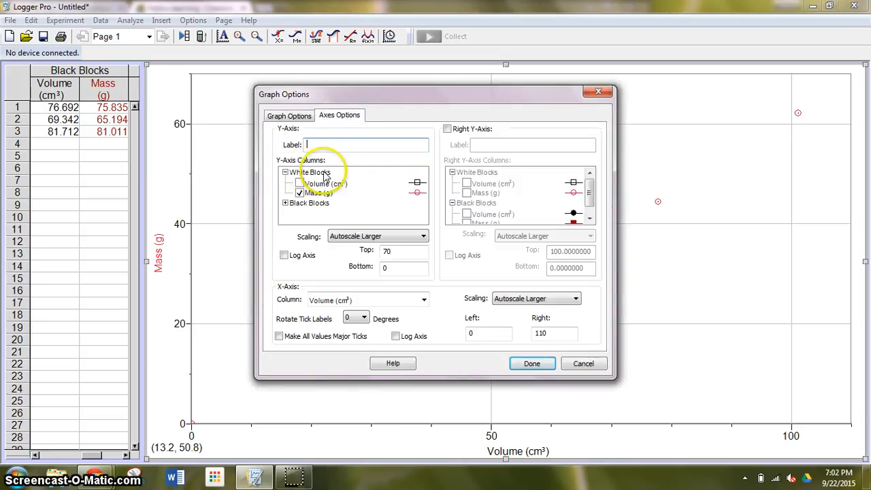
click(285, 204)
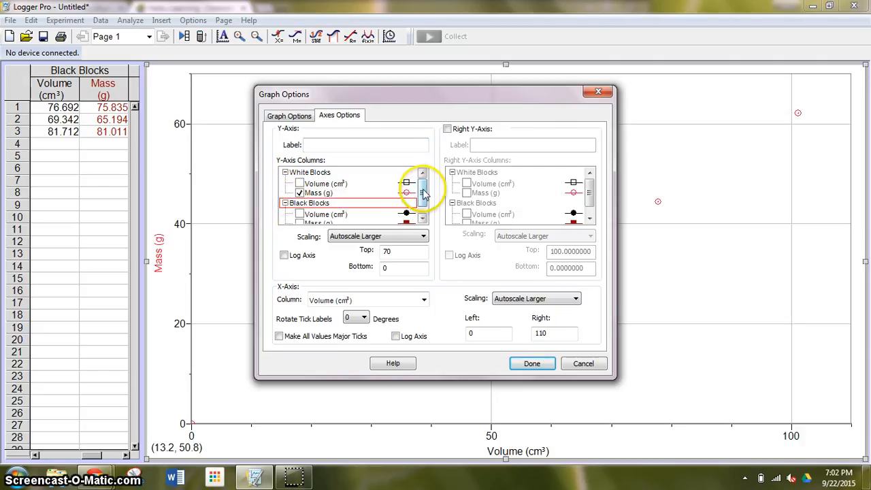
scroll(422, 203, down, 1)
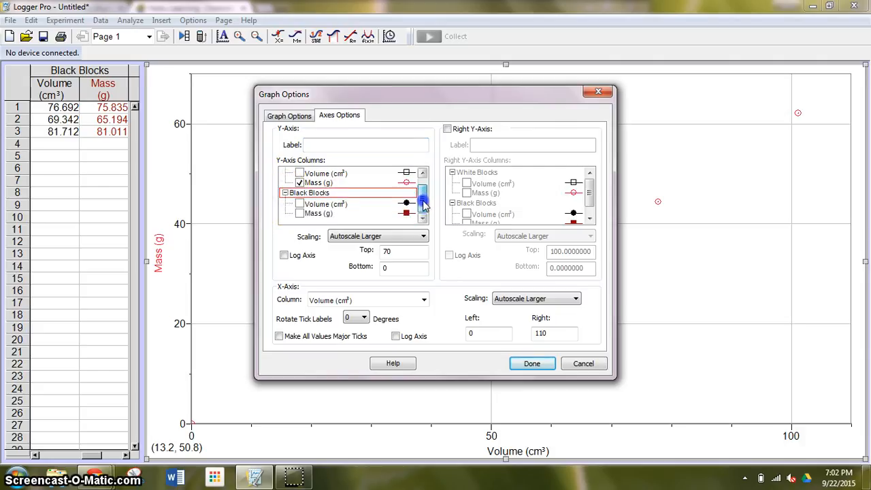
click(300, 214)
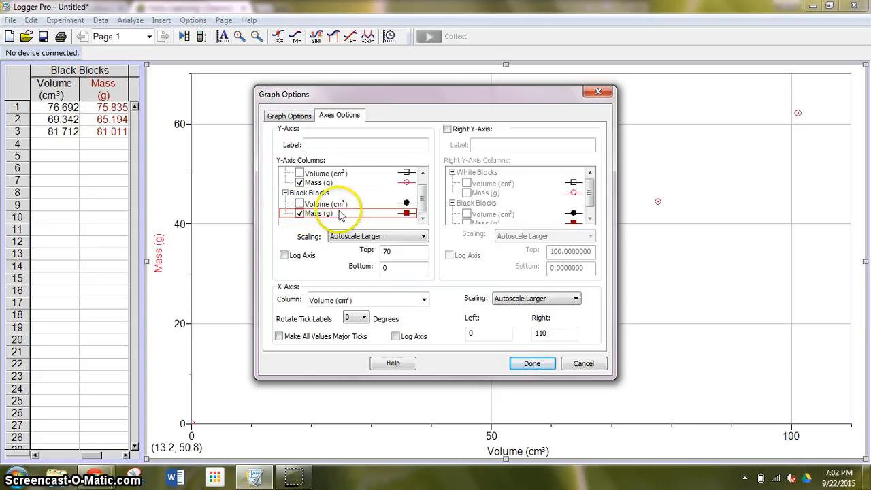
click(532, 363)
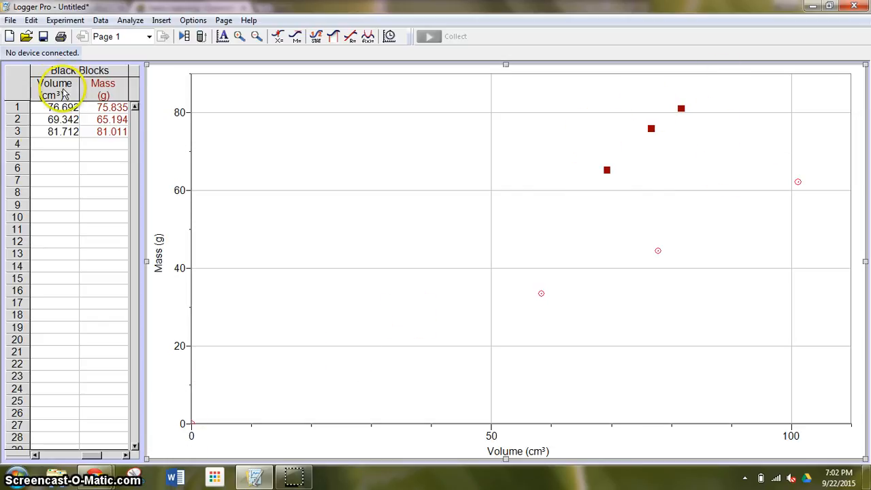
- Add an origin point with volume 0 and mass 0 in row 4 of the Black Blocks data set
click(43, 147)
key(Tab)
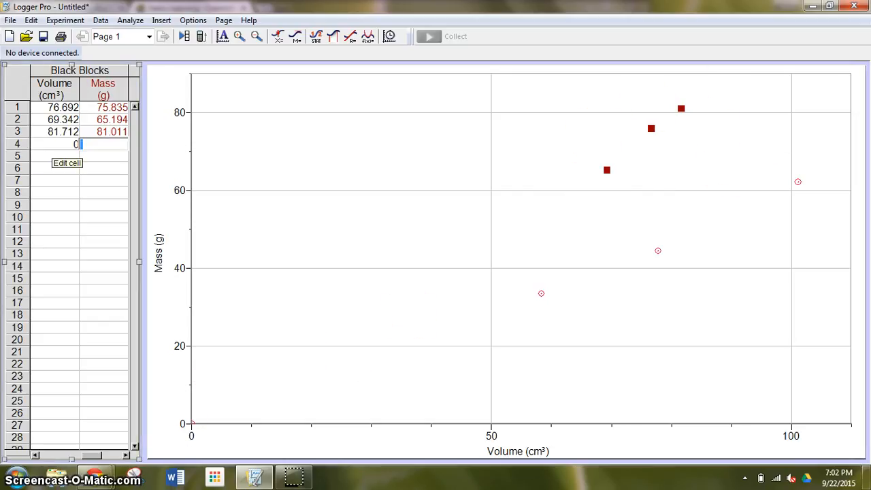
text(0)
key(Return)
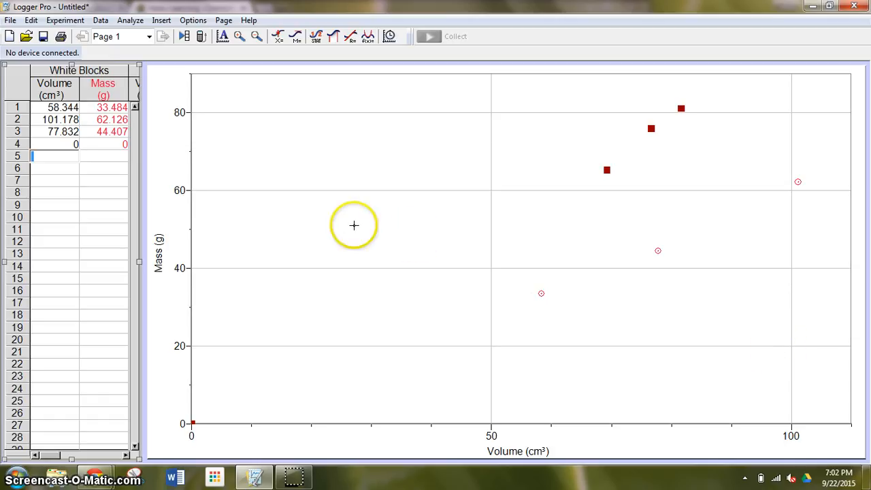
- Apply a linear fit to both the White Blocks Mass and Black Blocks Mass columns
click(131, 21)
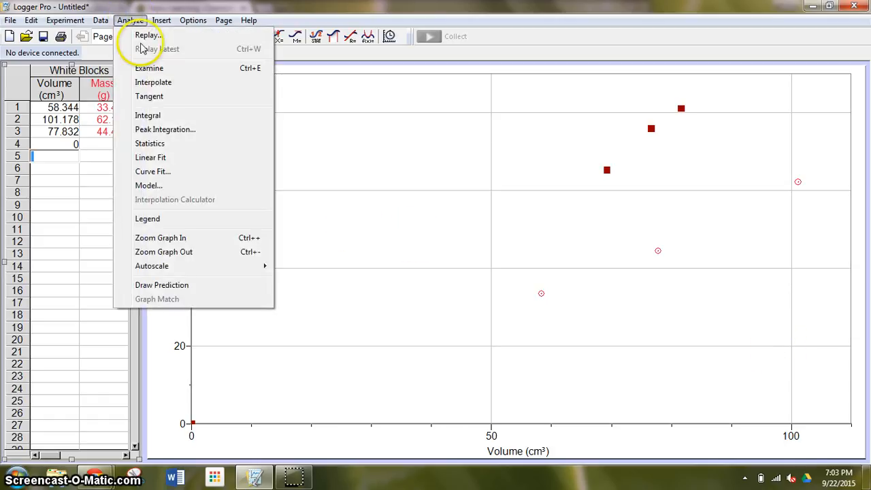
click(164, 160)
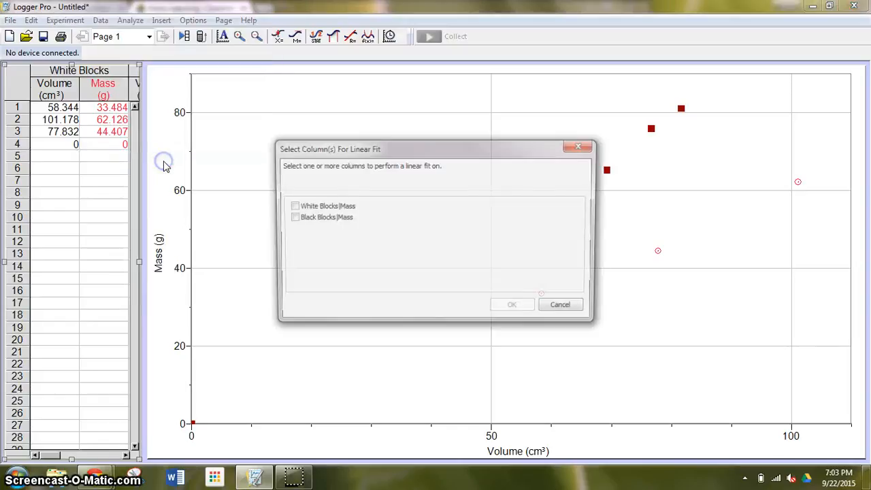
click(291, 206)
click(291, 218)
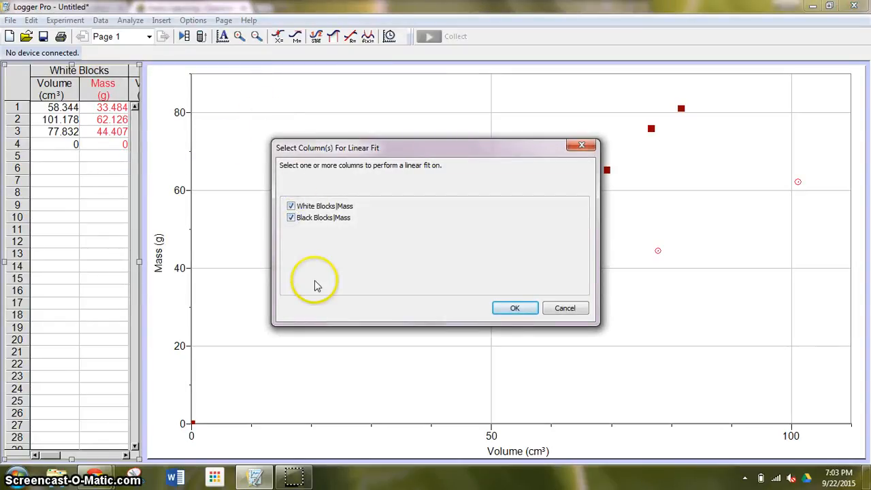
click(515, 309)
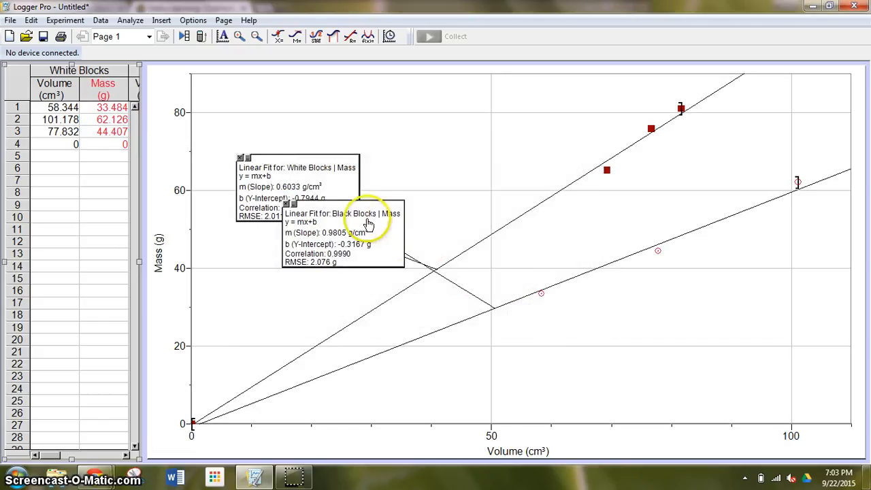
- Separate the overlapping fit boxes, placing the Black Blocks box above its line and the White Blocks box below its line
drag(369, 225, 444, 140)
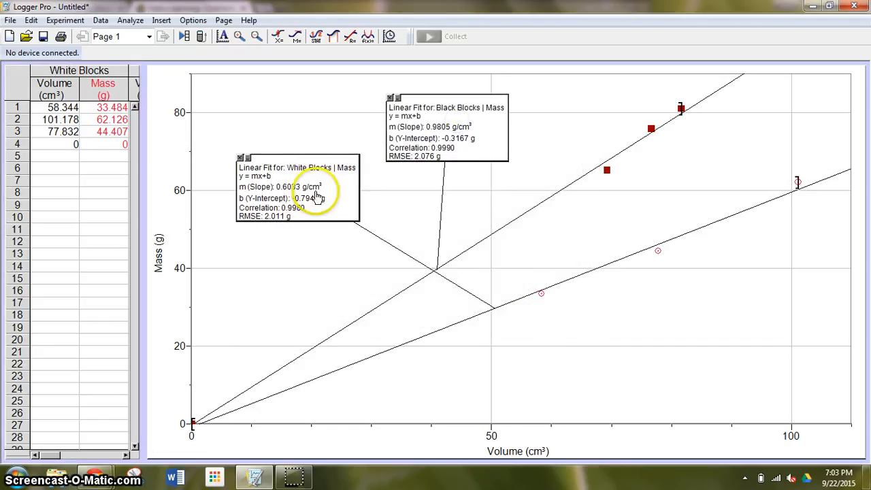
drag(321, 194, 703, 368)
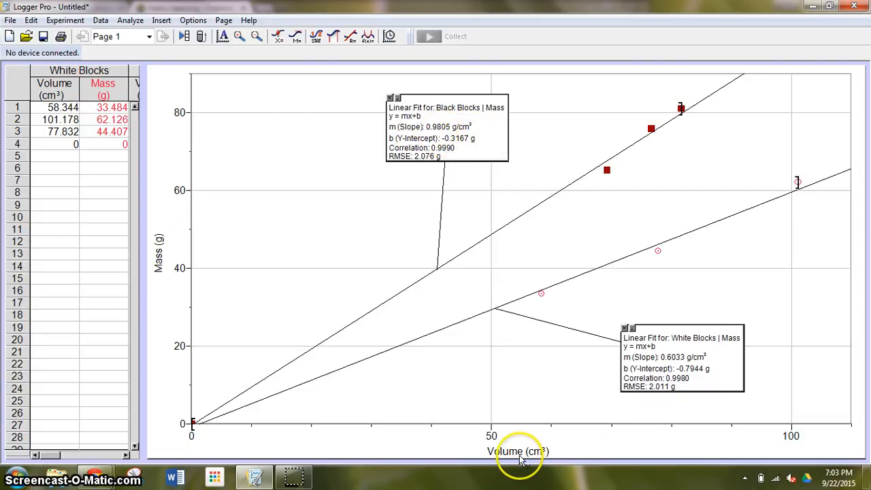
click(427, 132)
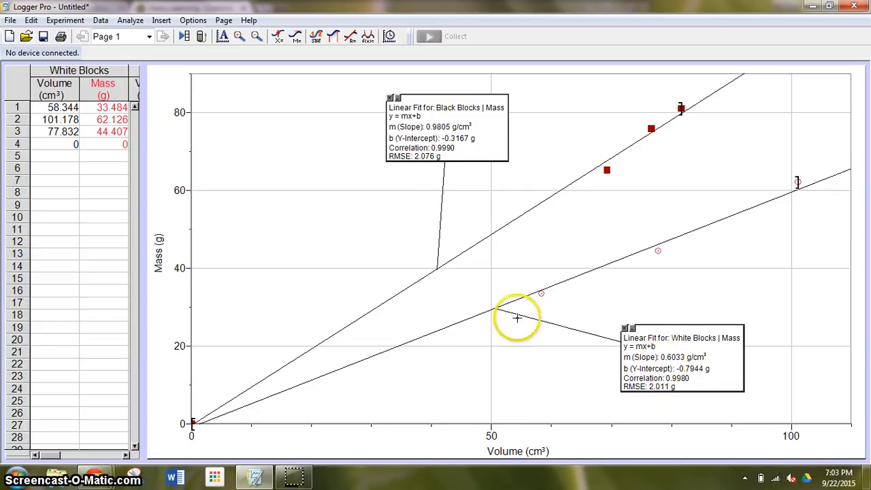
- Title the graph "Determining Density for Various Substances"
right_click(262, 175)
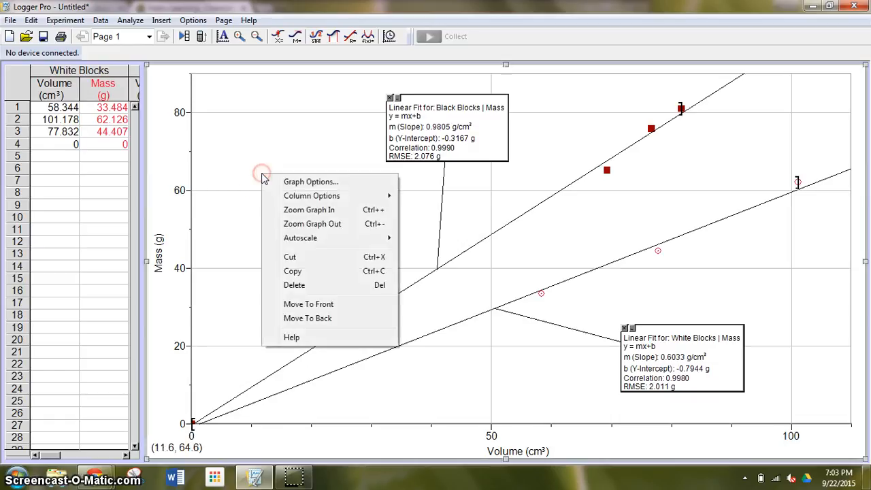
click(285, 182)
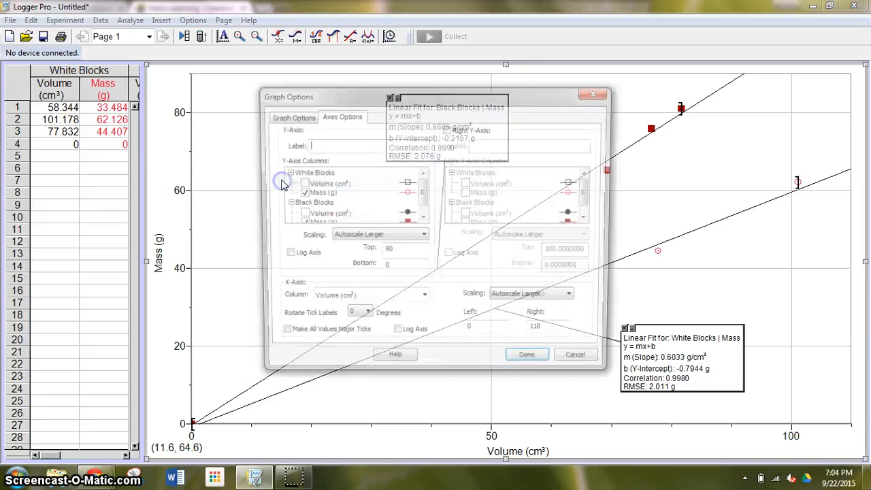
click(288, 117)
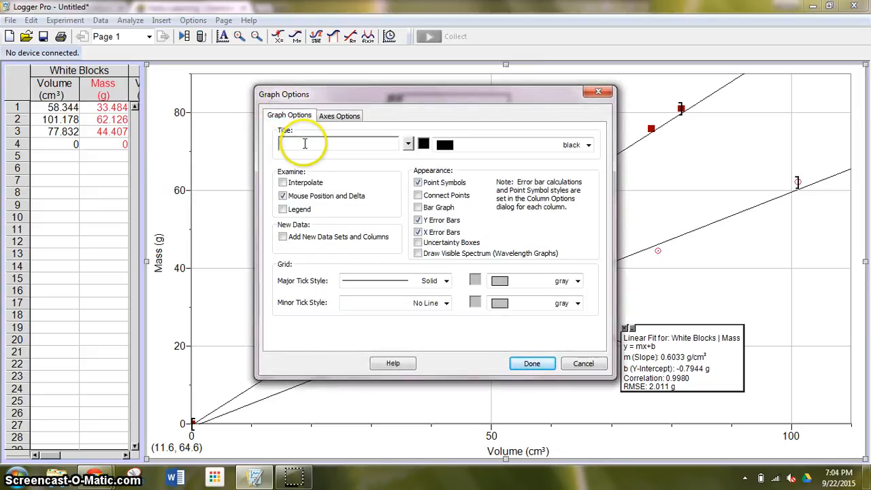
click(305, 142)
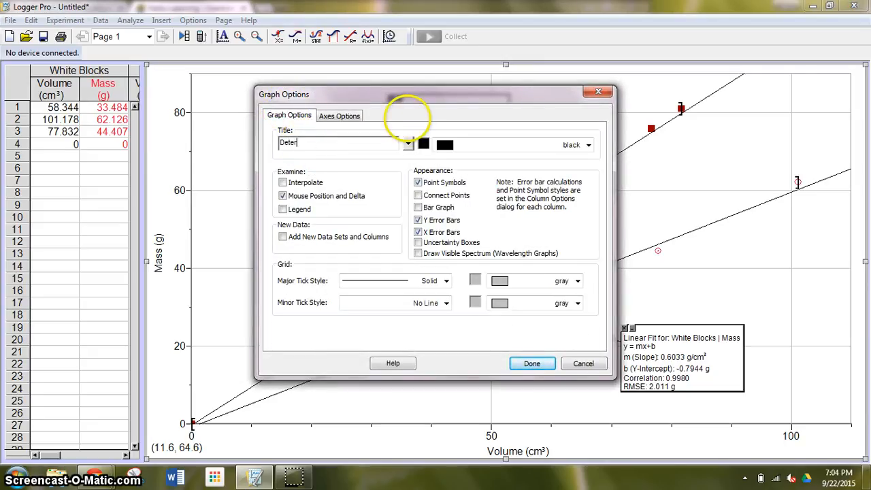
text(Determining Density for Various Sub)
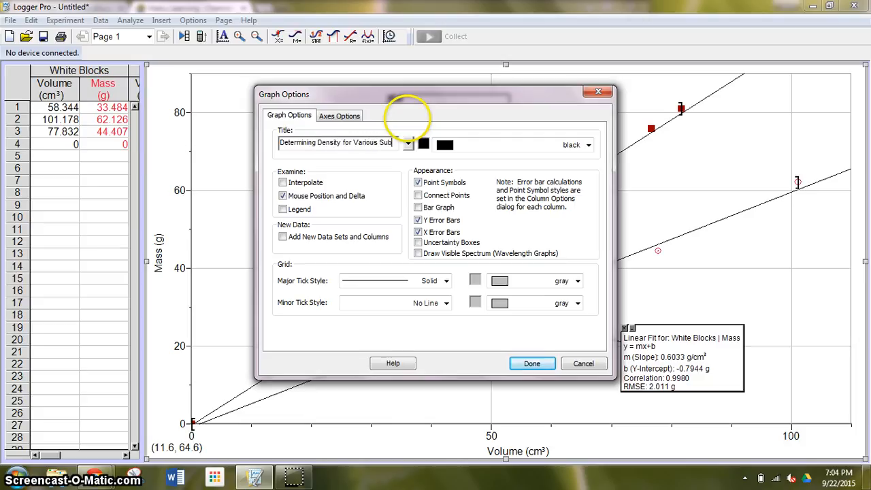
text(ances)
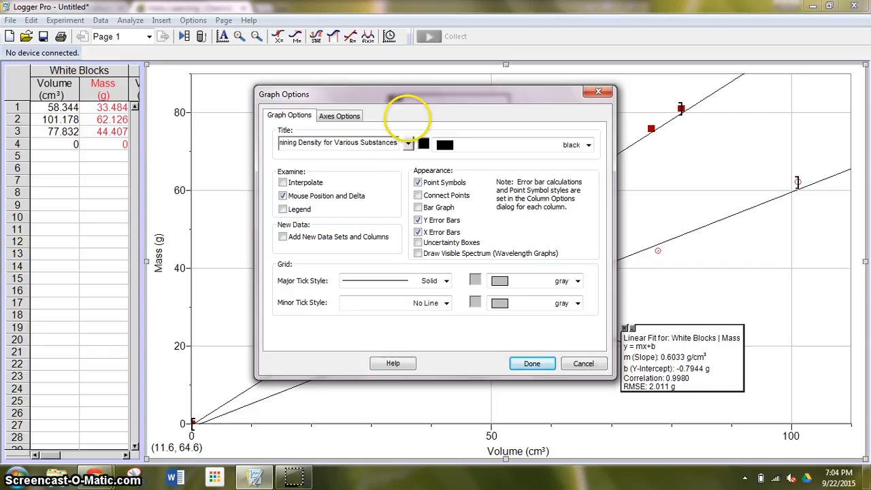
click(530, 363)
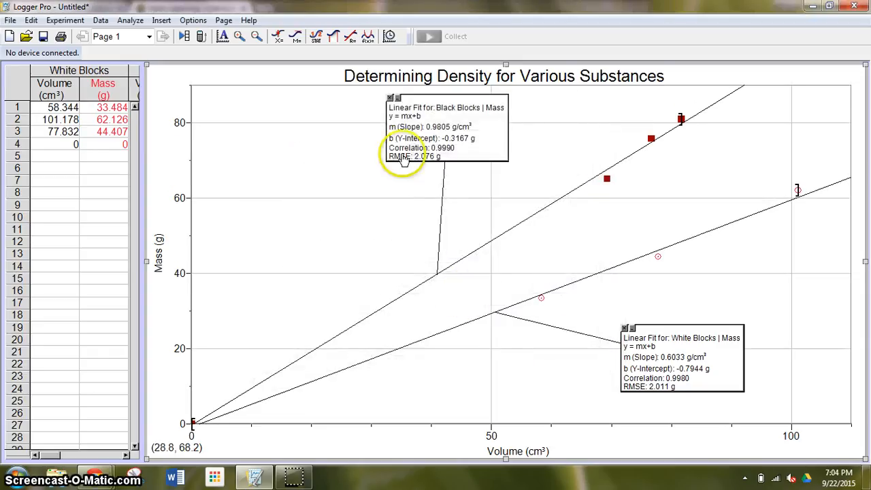
- Move the Black Blocks fit box down and away from the title, and shift the White Blocks fit box slightly further right
drag(404, 158, 294, 207)
drag(687, 371, 712, 371)
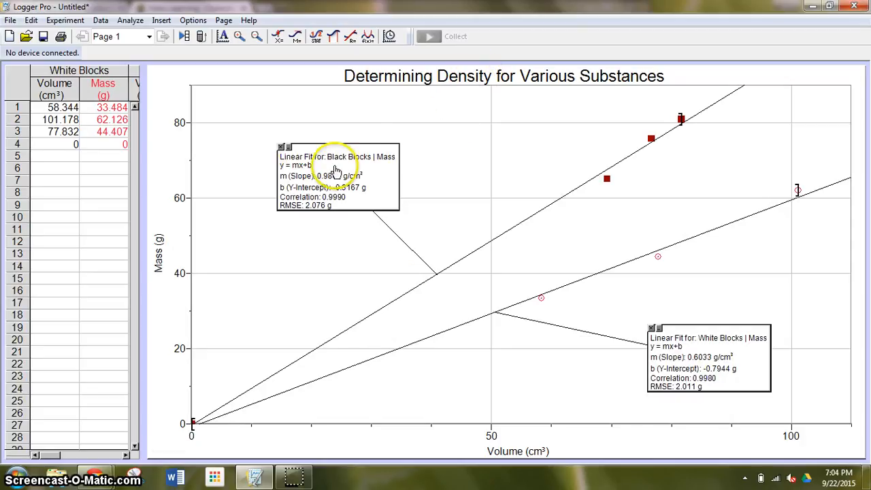